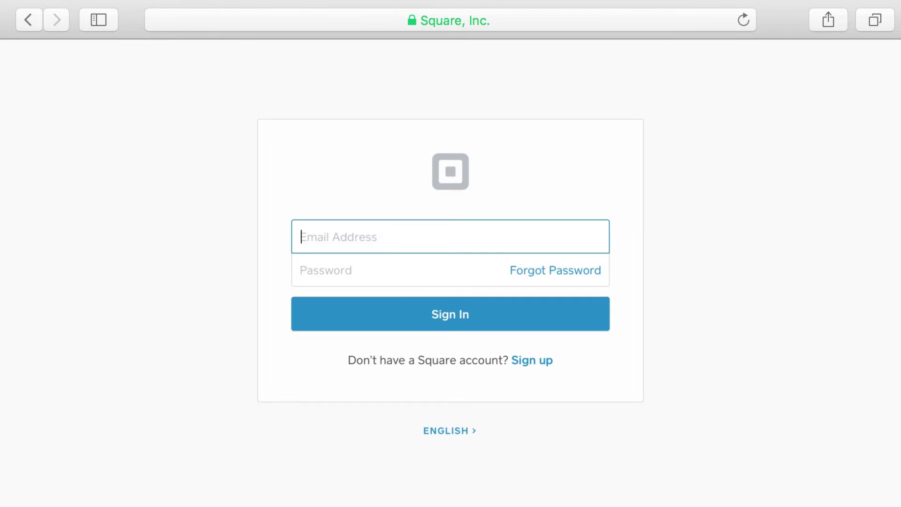
text(*********)
Step: Sign in to the flower shop's Square account and open the Item Library
click(461, 327)
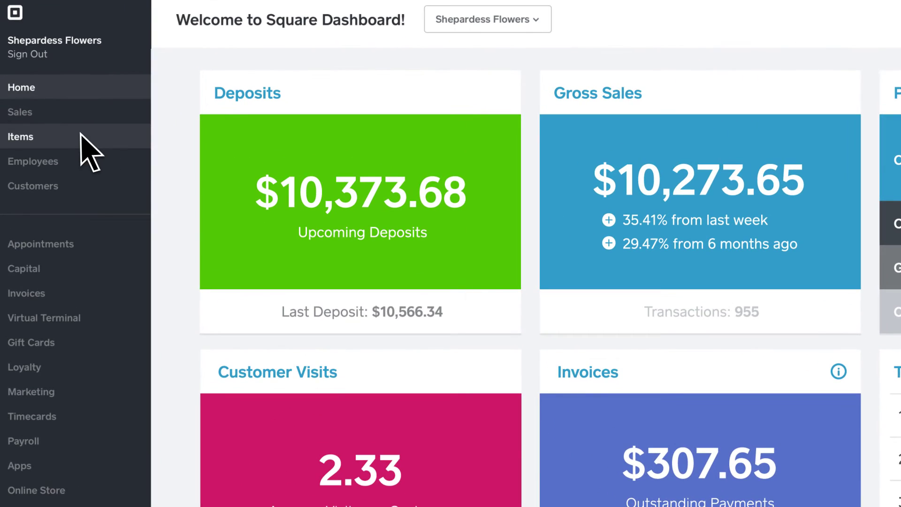
click(16, 123)
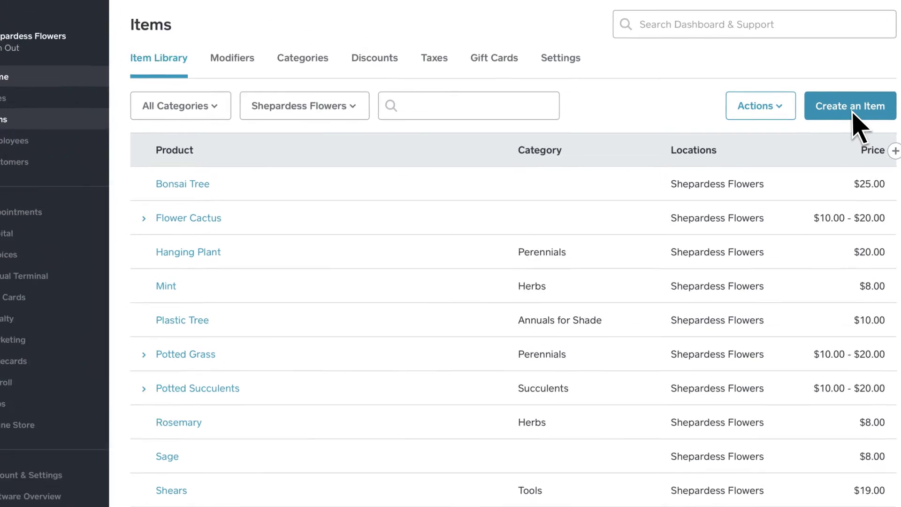
Step: Create a new item named Bouquet in the Roses category
click(847, 103)
text(Bouque)
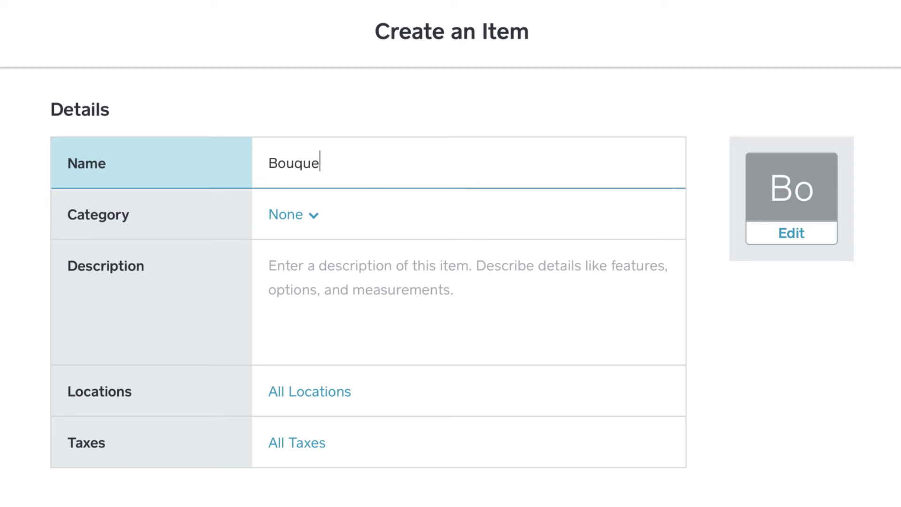
text(t)
click(320, 229)
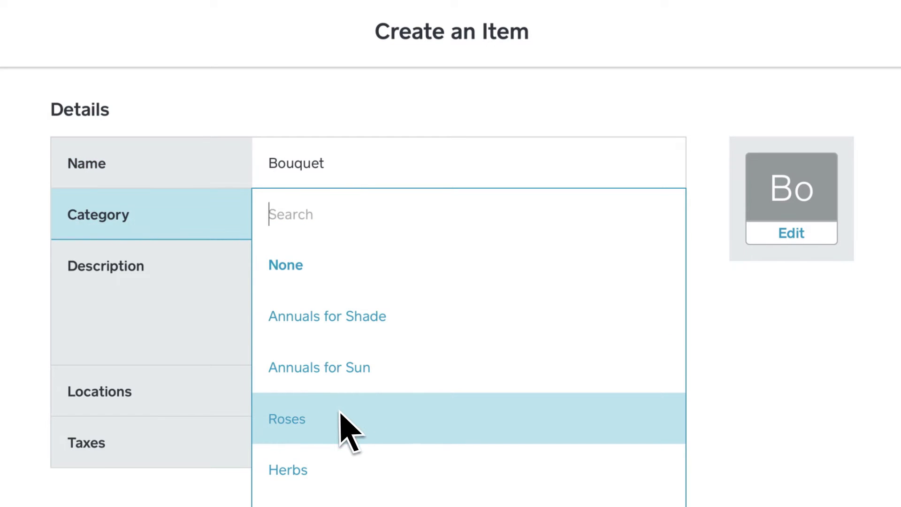
click(339, 420)
Step: Attach the Bouquet.jpg photo as the item's image
click(612, 240)
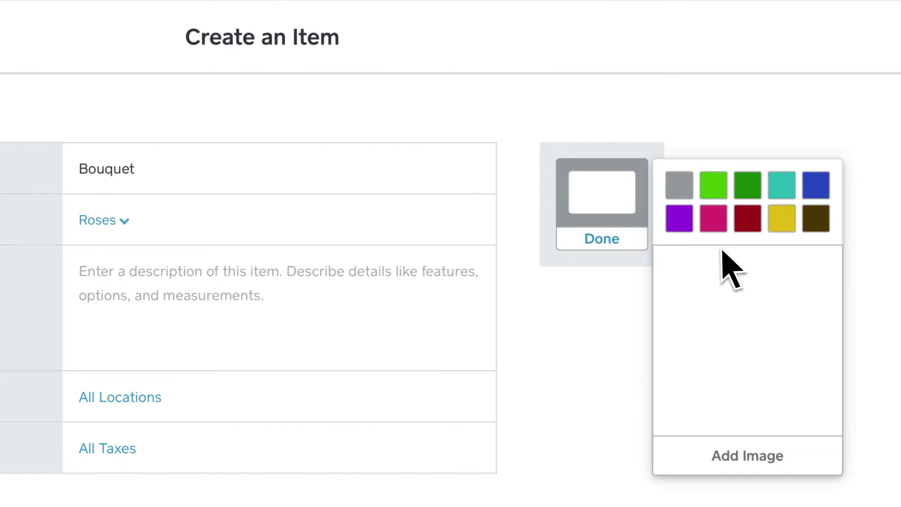
click(787, 463)
click(309, 76)
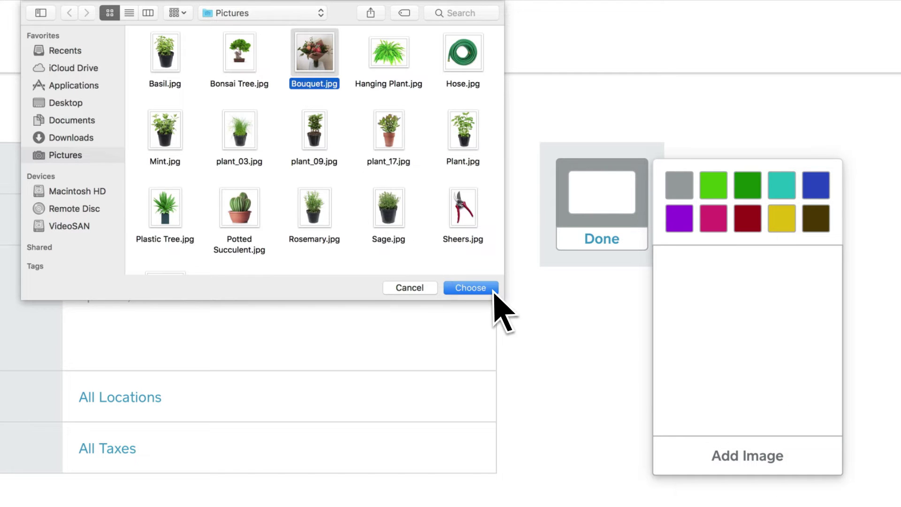
click(470, 288)
click(493, 265)
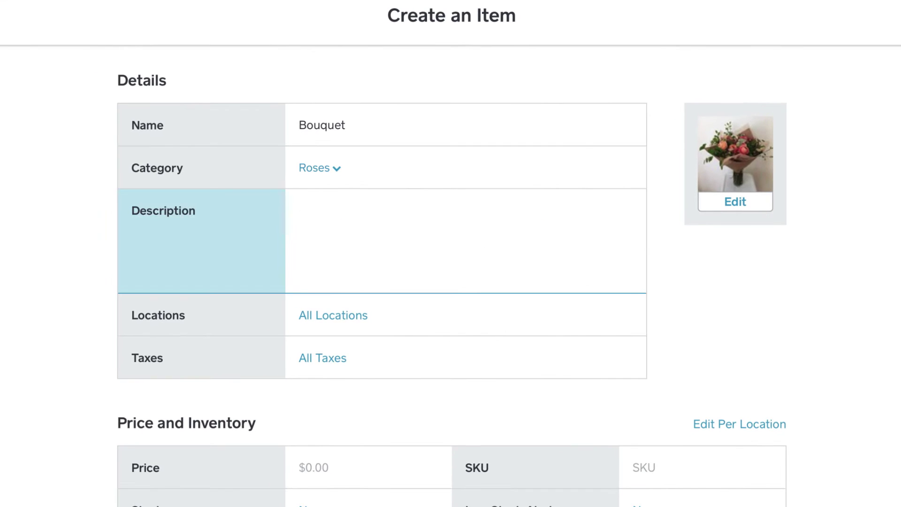
text(Pink variety)
Step: Describe Bouquet as 'Pink variety', add Regular $20.00 and Large $30.00 variations, and save
key(Tab)
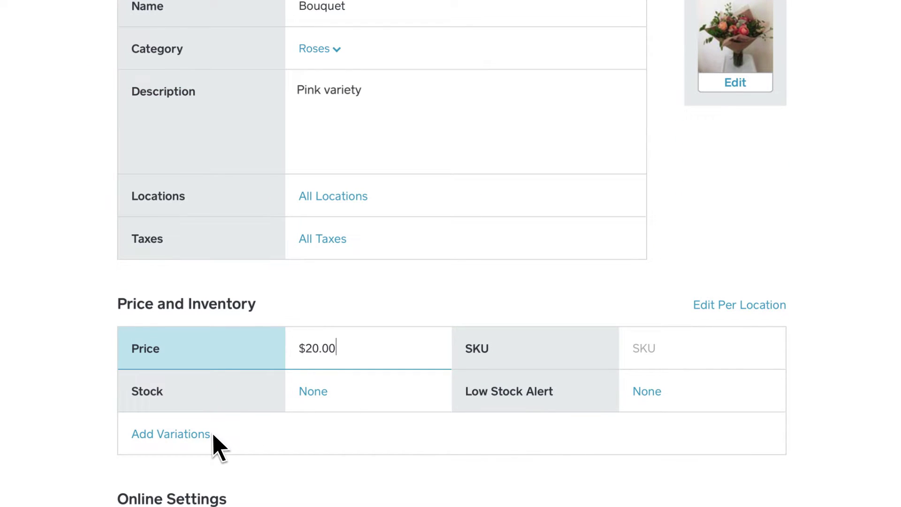
click(198, 434)
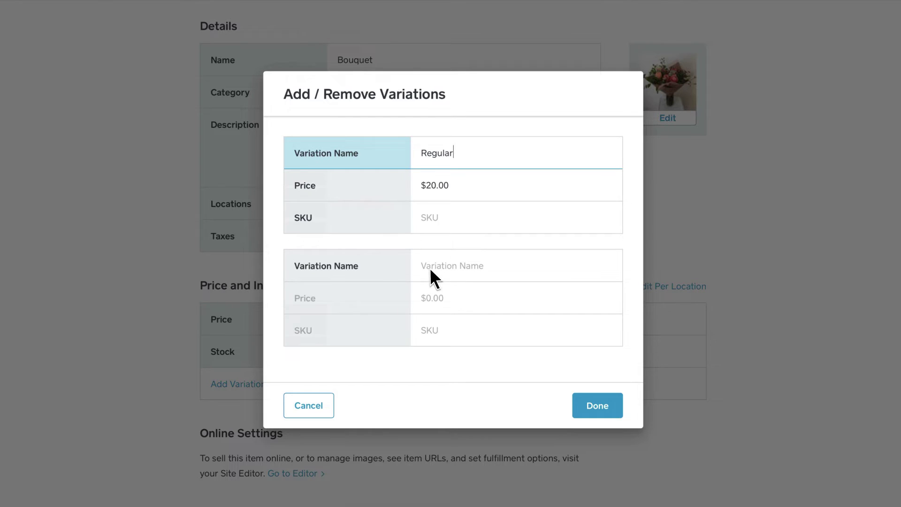
click(429, 268)
text(Large)
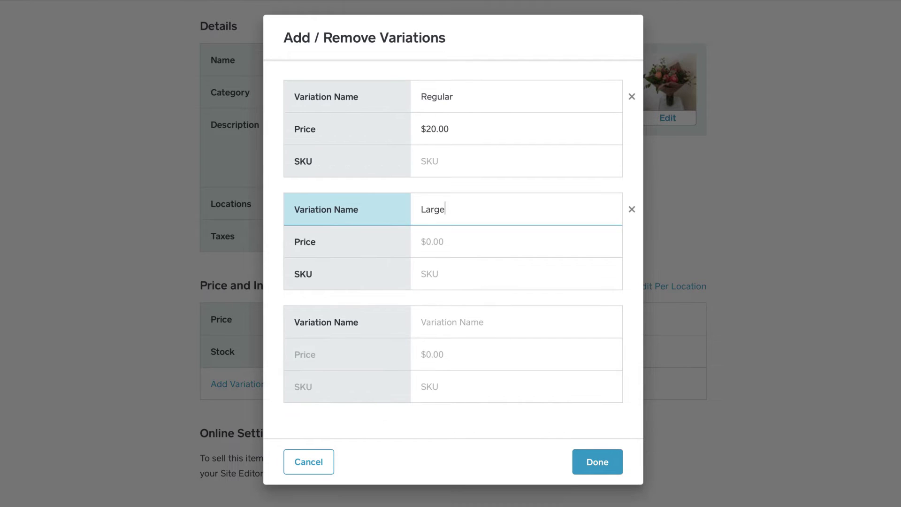
key(Tab)
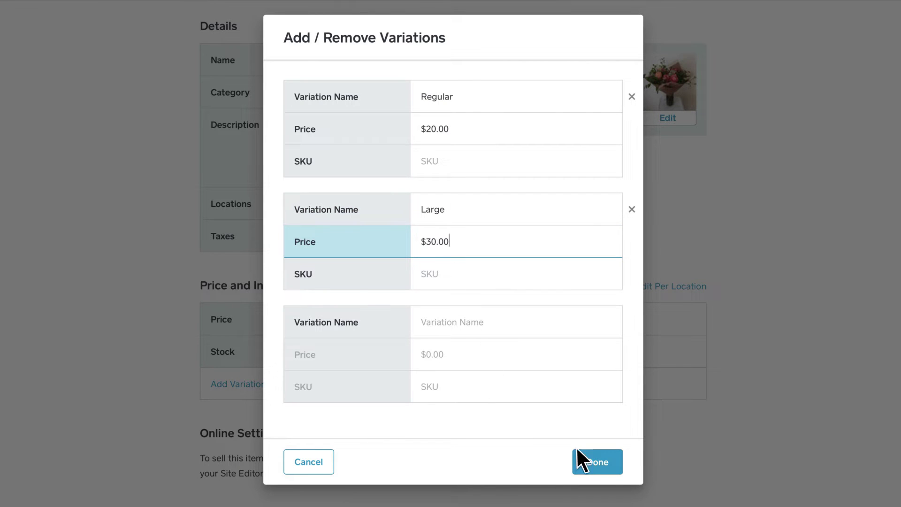
click(605, 459)
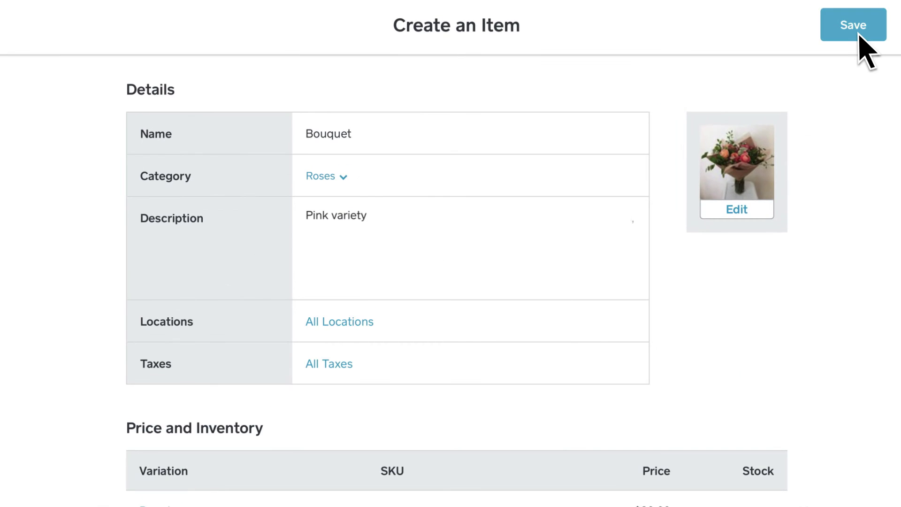
click(859, 35)
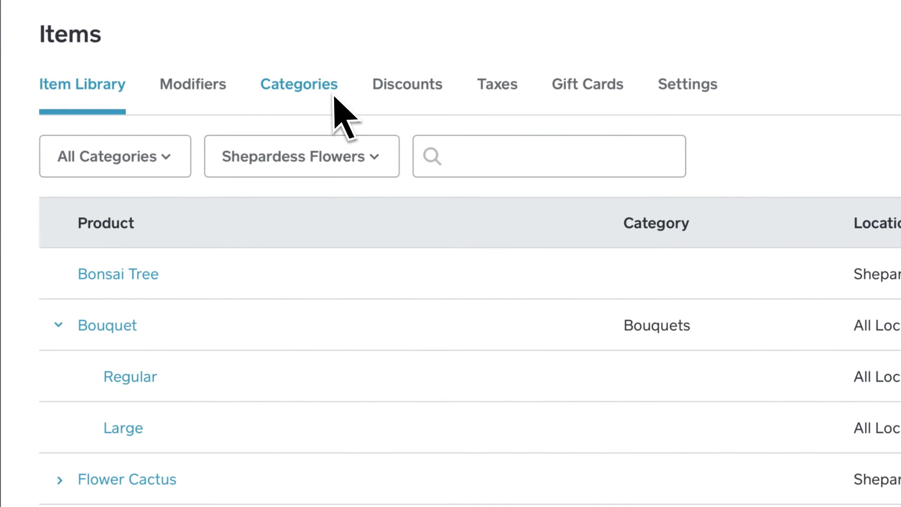
Step: Create a 'Seasonal Bouquets' category and tick Bouquet for assignment to it
click(334, 97)
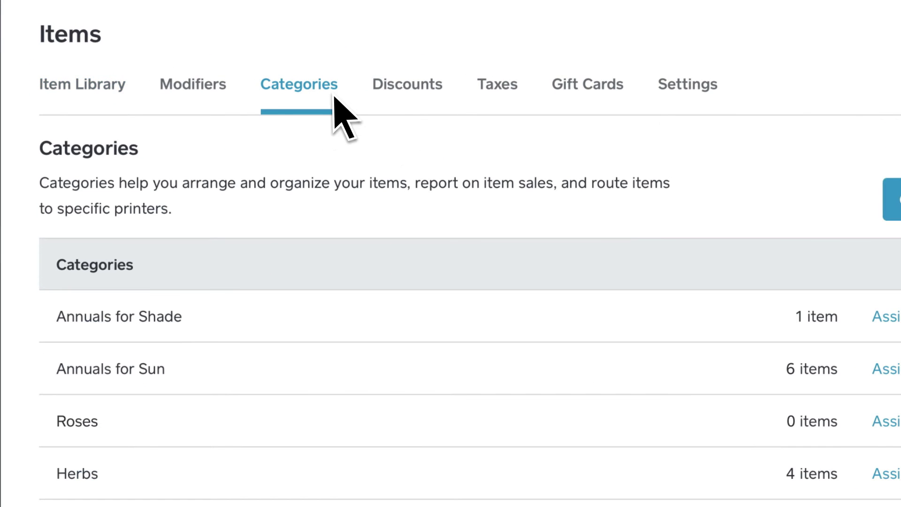
click(776, 181)
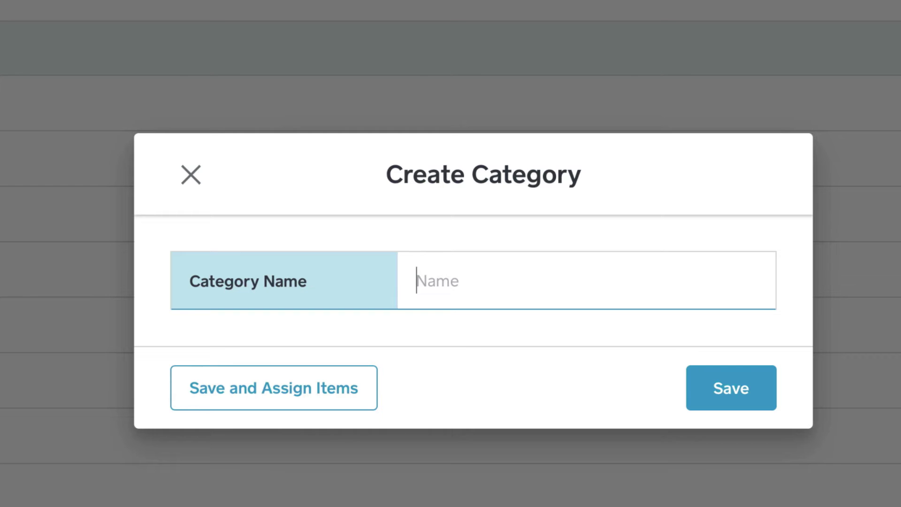
text(Seasonal Bouquets)
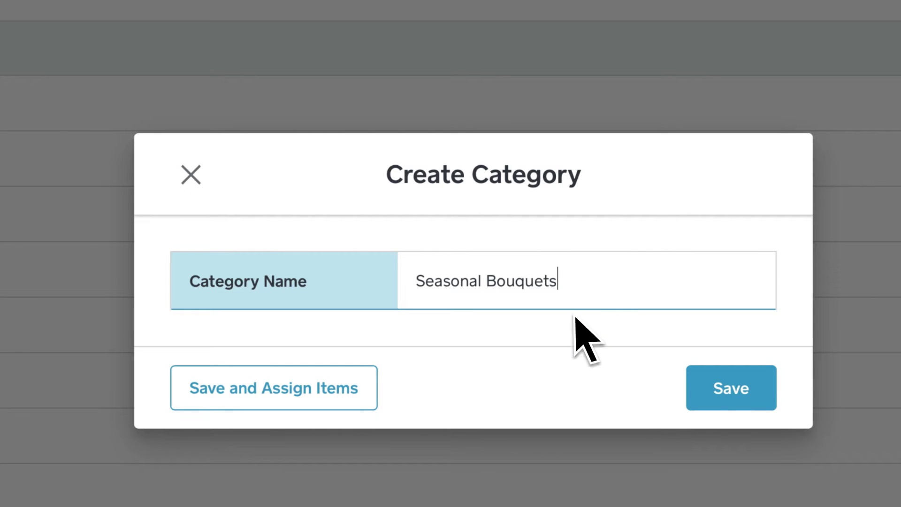
click(324, 380)
click(324, 387)
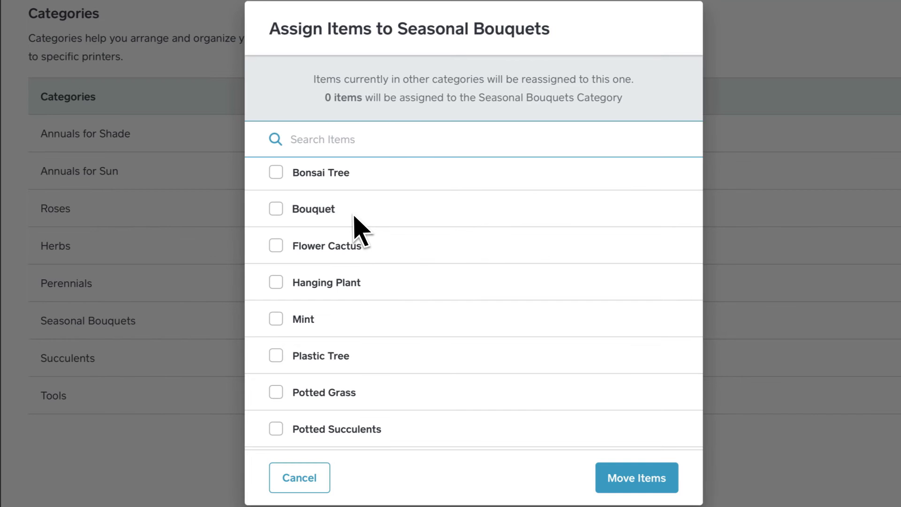
click(276, 209)
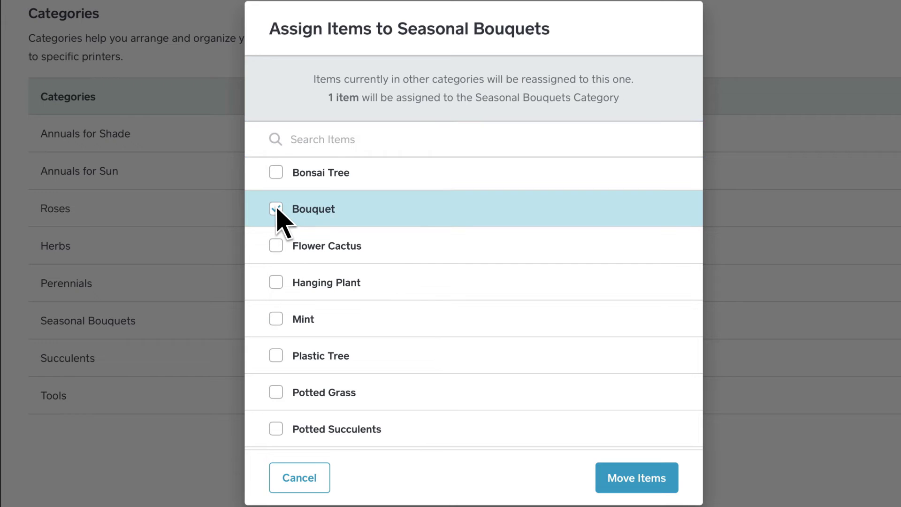
Step: Move Bouquet into Seasonal Bouquets, then delete the Bouquet item from the library
click(631, 479)
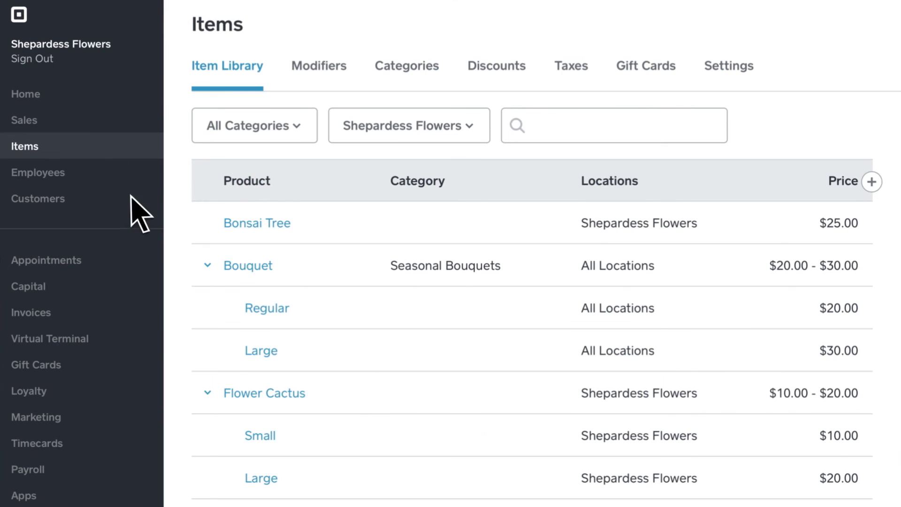
click(299, 272)
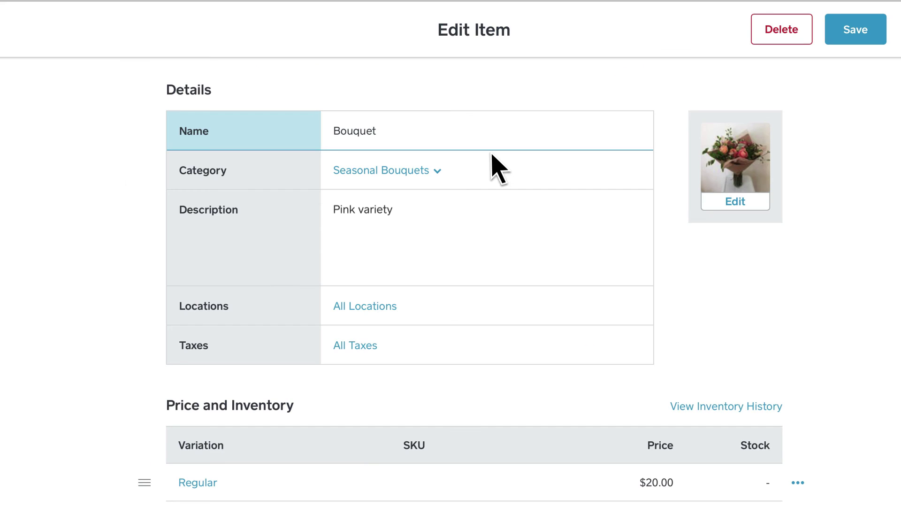
click(782, 30)
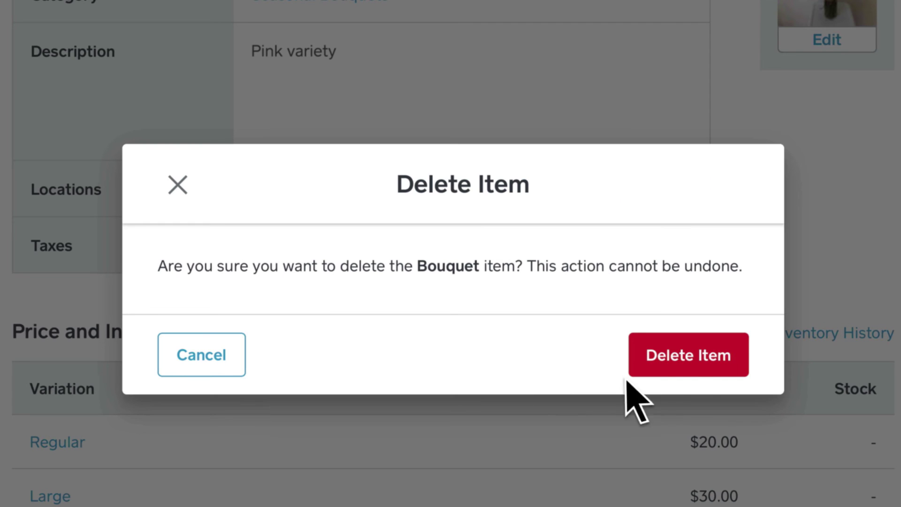
click(698, 370)
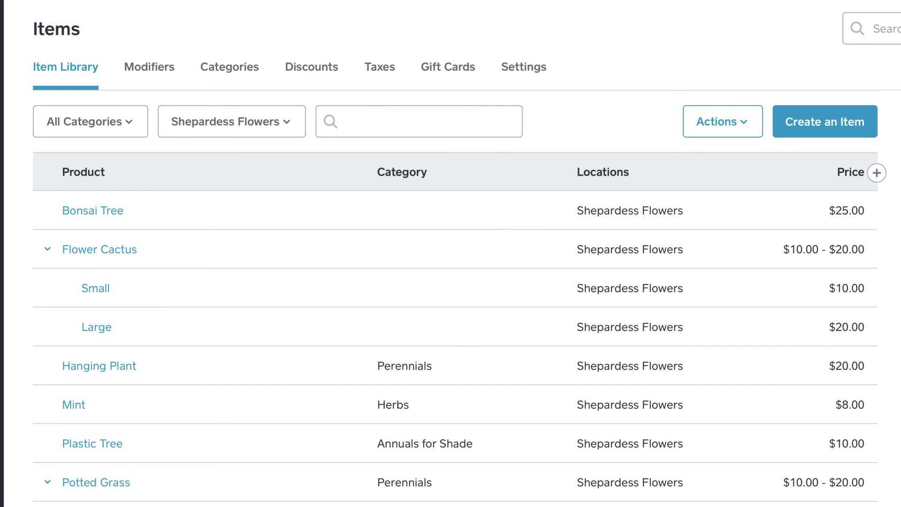